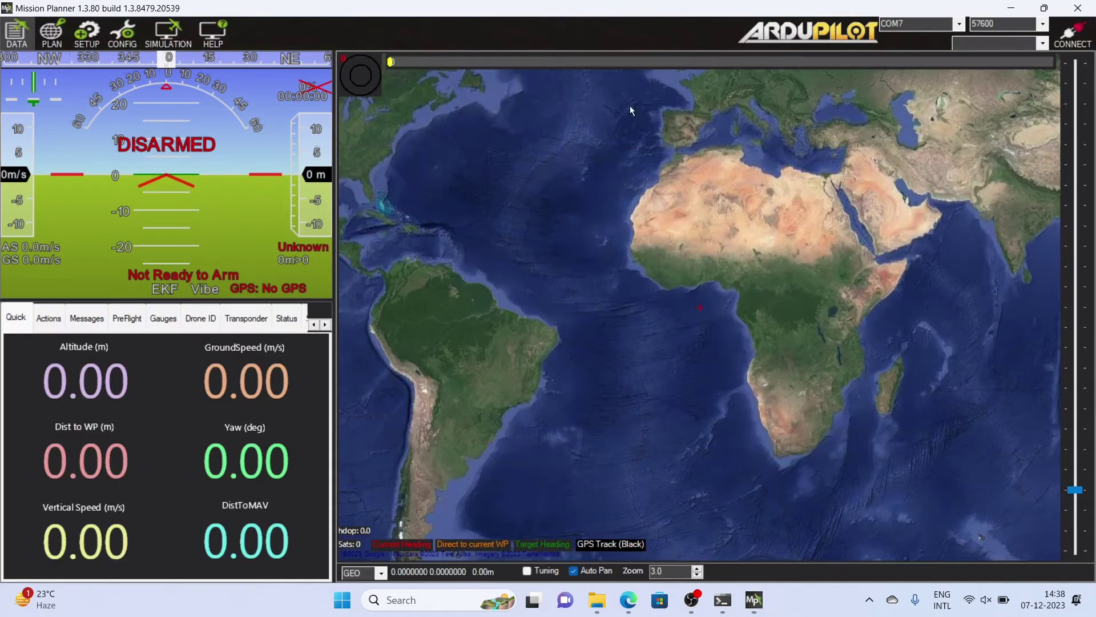
Select port COM3, keep 9600 baud, and connect to the ArduCopter flight controller.
{"action": "left_click", "coordinate": [961, 27]}
{"action": "left_click", "coordinate": [916, 44]}
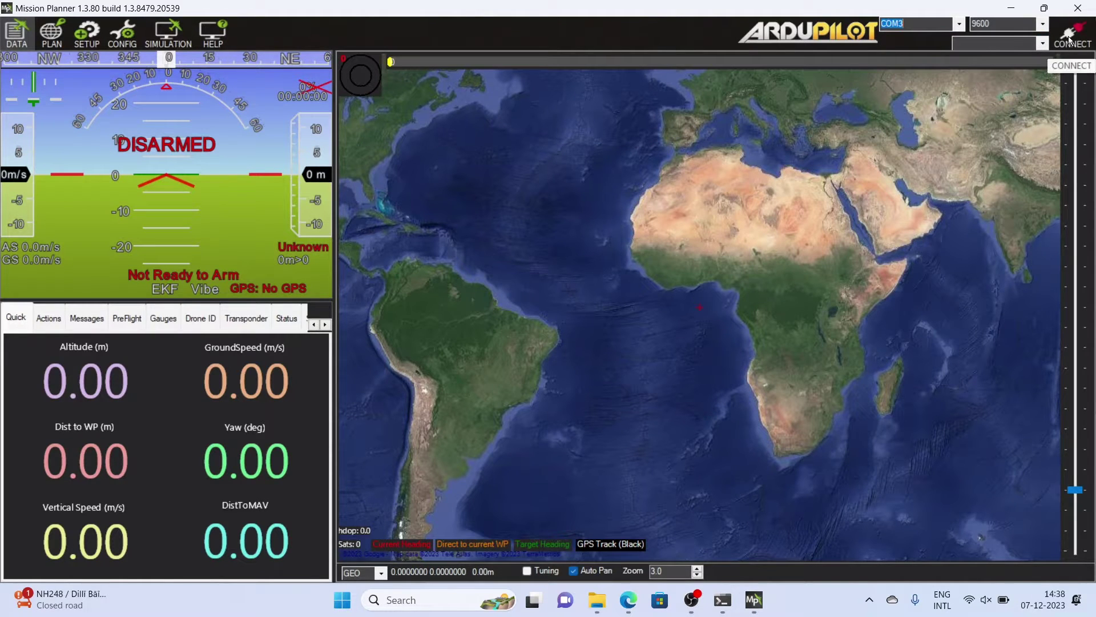
{"action": "left_click", "coordinate": [1043, 24]}
{"action": "left_click", "coordinate": [1043, 25]}
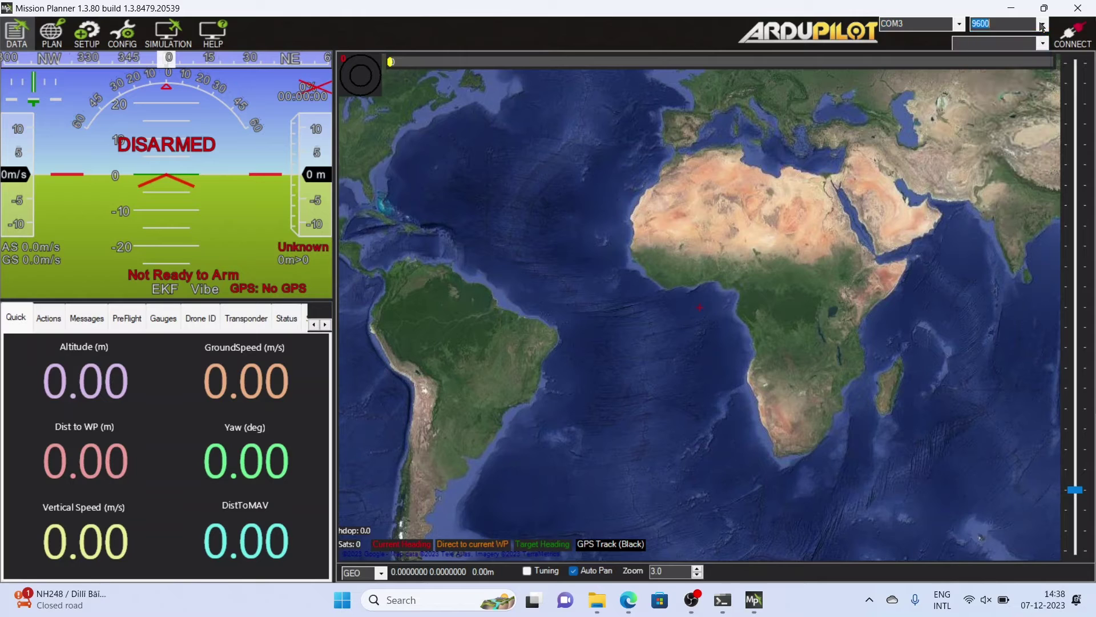
{"action": "left_click", "coordinate": [1061, 36]}
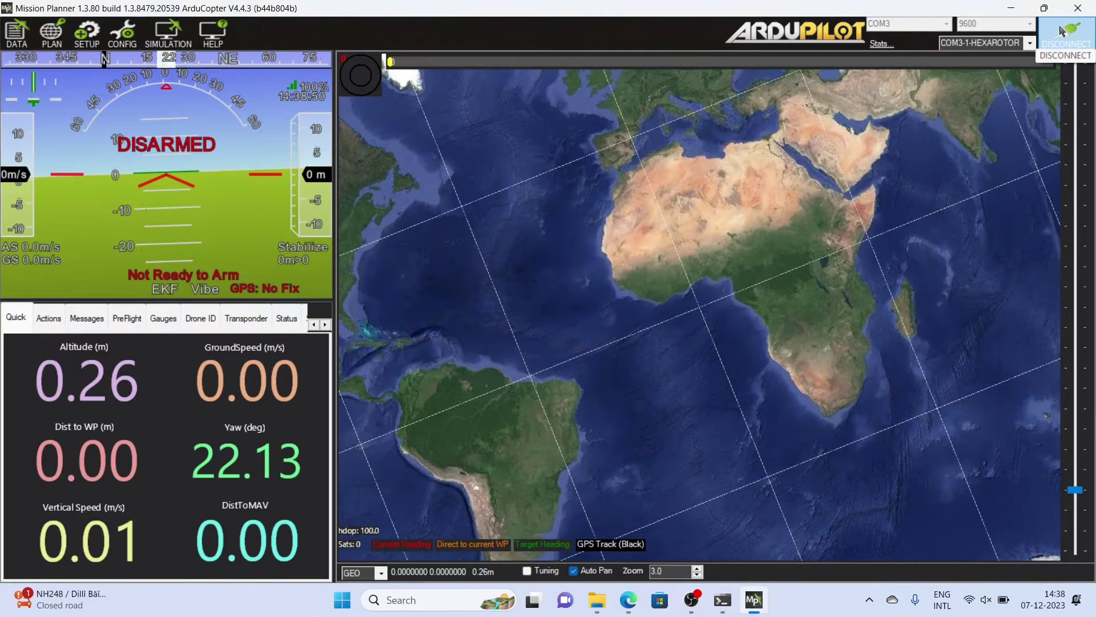
Disconnect in SETUP and choose the ArduCopter Hexa firmware in Install Firmware Legacy.
{"action": "left_click", "coordinate": [103, 46]}
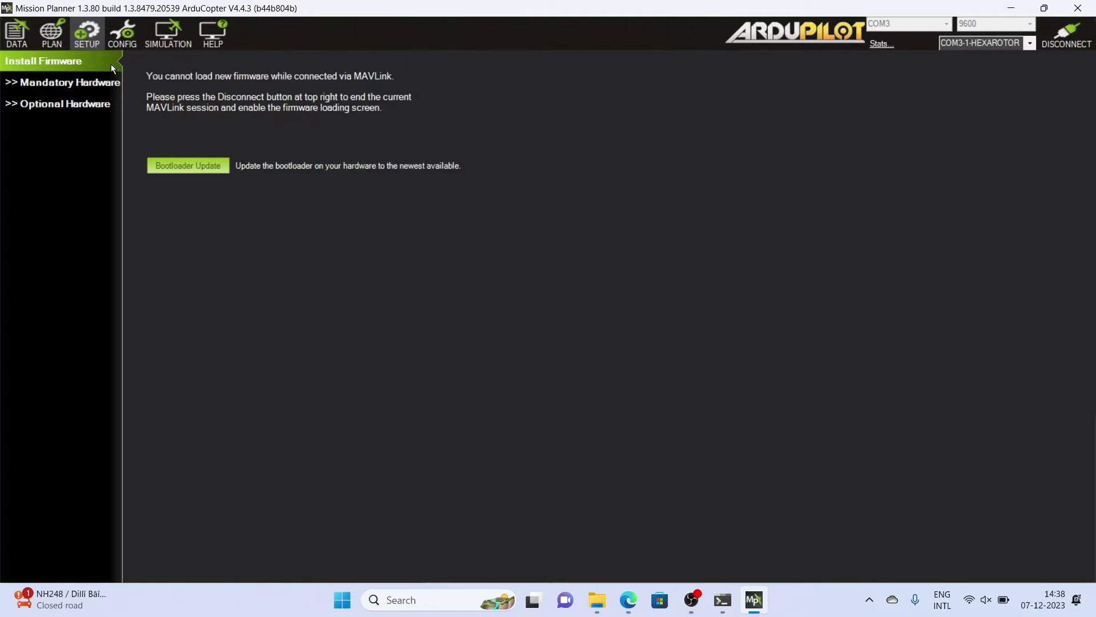
{"action": "left_click", "coordinate": [1067, 34]}
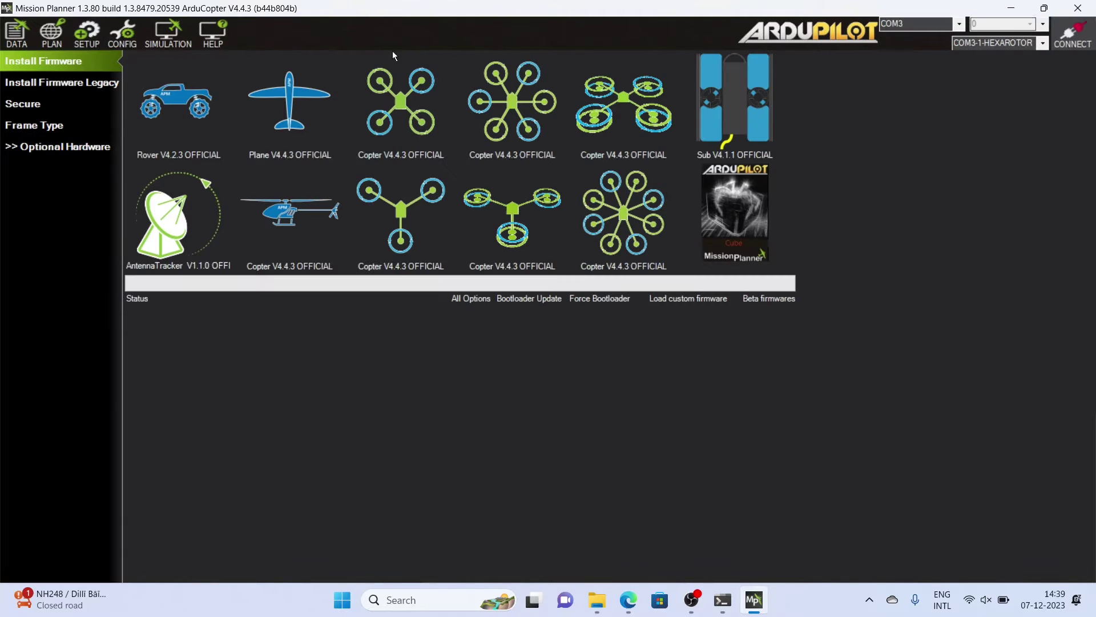
{"action": "left_click", "coordinate": [43, 85]}
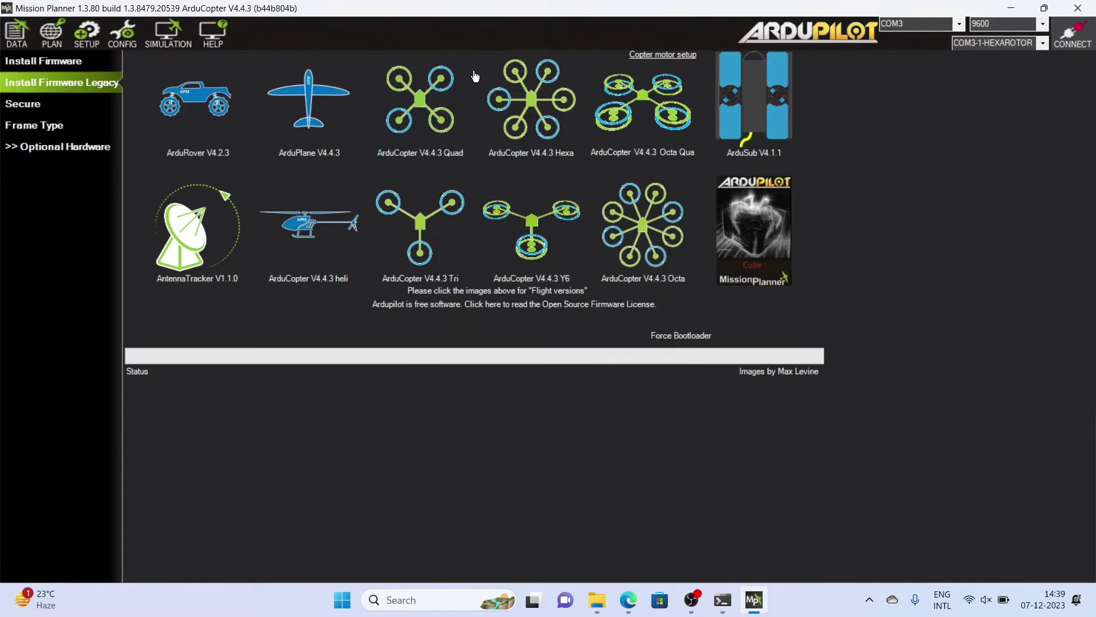
{"action": "left_click", "coordinate": [523, 122]}
{"action": "left_click", "coordinate": [592, 320]}
{"action": "left_click", "coordinate": [568, 319]}
Answer the board prompts: not APM 2+, it is a PX4/PIXHAWK, then the CubeBlack question.
{"action": "left_click", "coordinate": [571, 326]}
{"action": "left_click", "coordinate": [526, 324]}
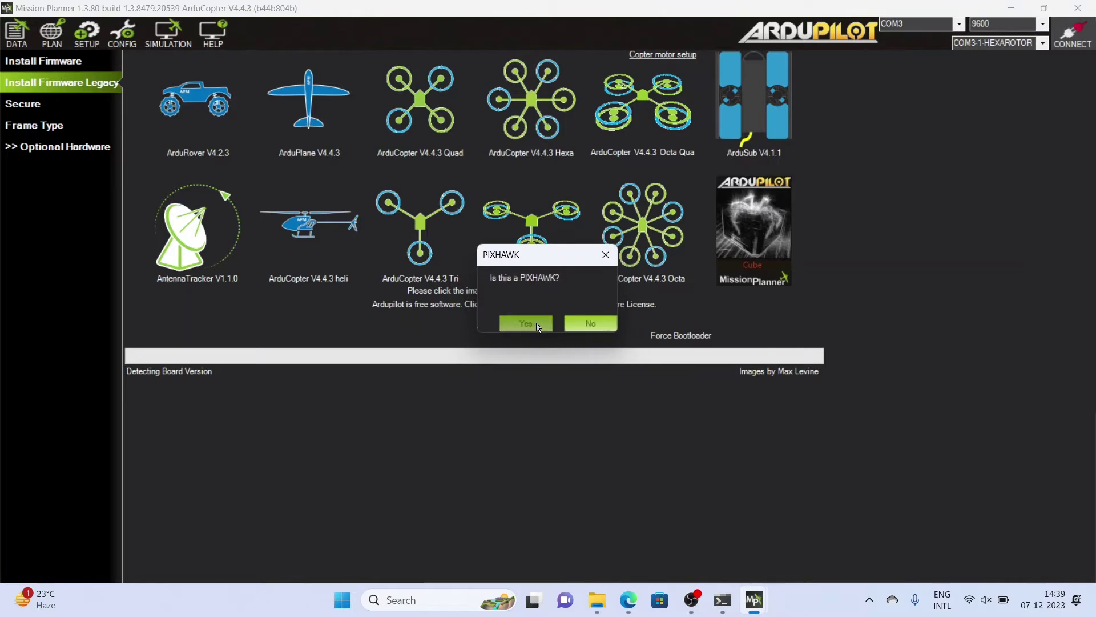
{"action": "left_click", "coordinate": [526, 324]}
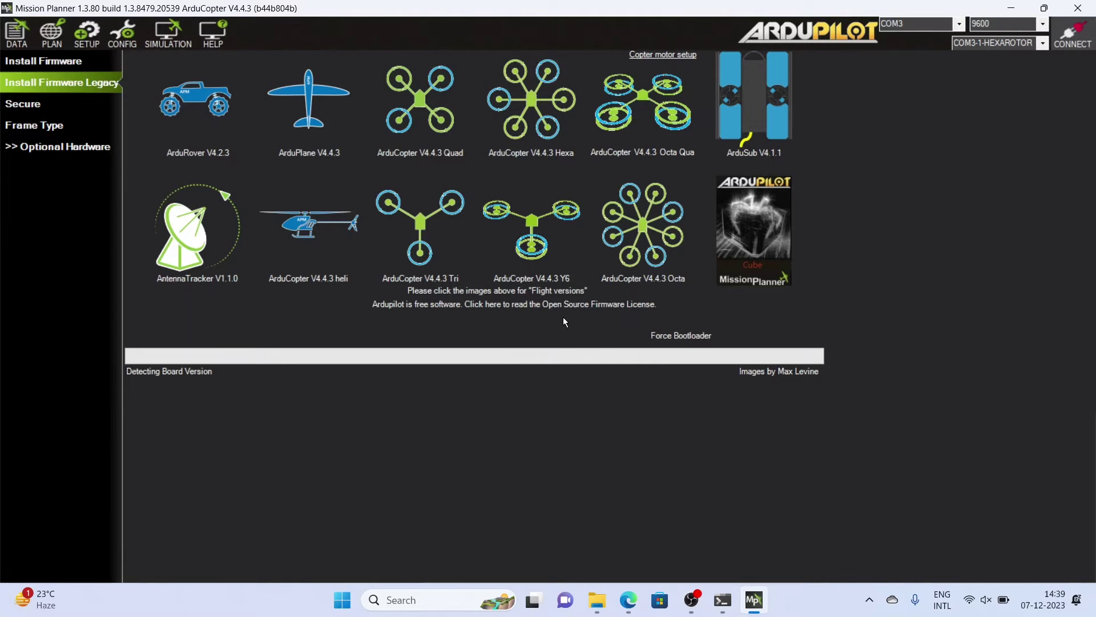
{"action": "left_click", "coordinate": [571, 325]}
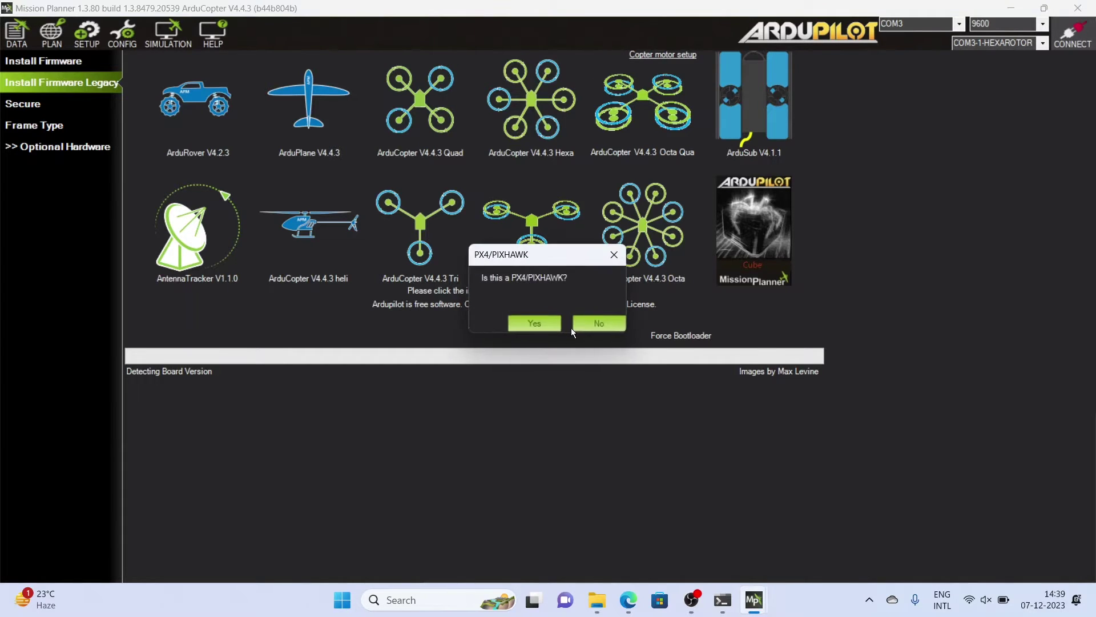
{"action": "left_click", "coordinate": [550, 323]}
{"action": "left_click", "coordinate": [549, 322]}
{"action": "left_click", "coordinate": [581, 323]}
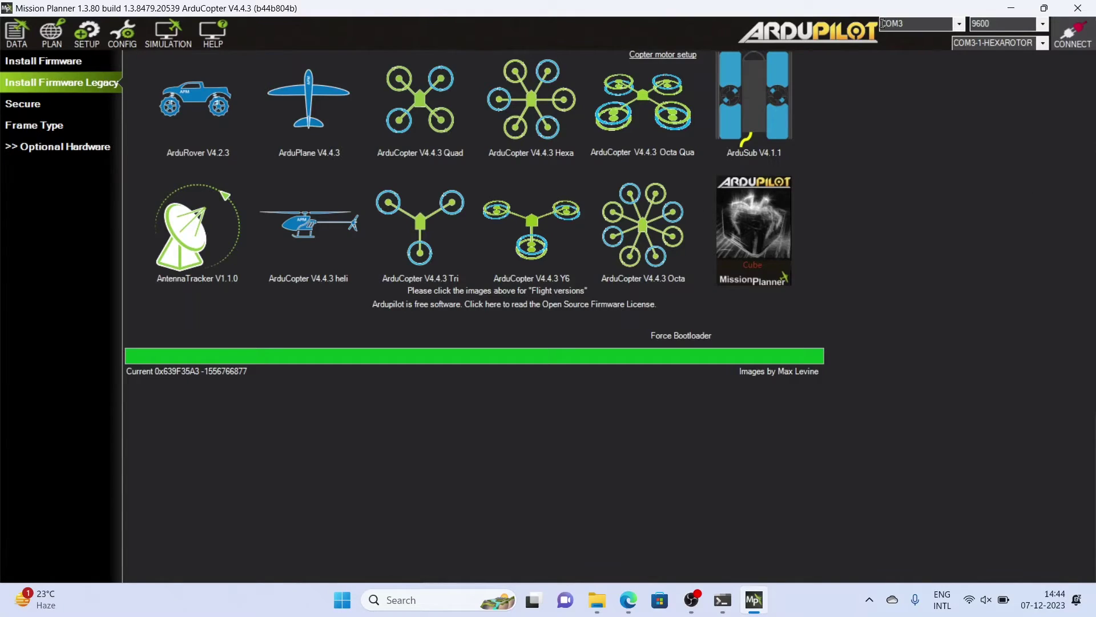
Set the connection port to AUTO and connect to the newly flashed controller.
{"action": "left_click", "coordinate": [963, 27]}
{"action": "left_click", "coordinate": [958, 39]}
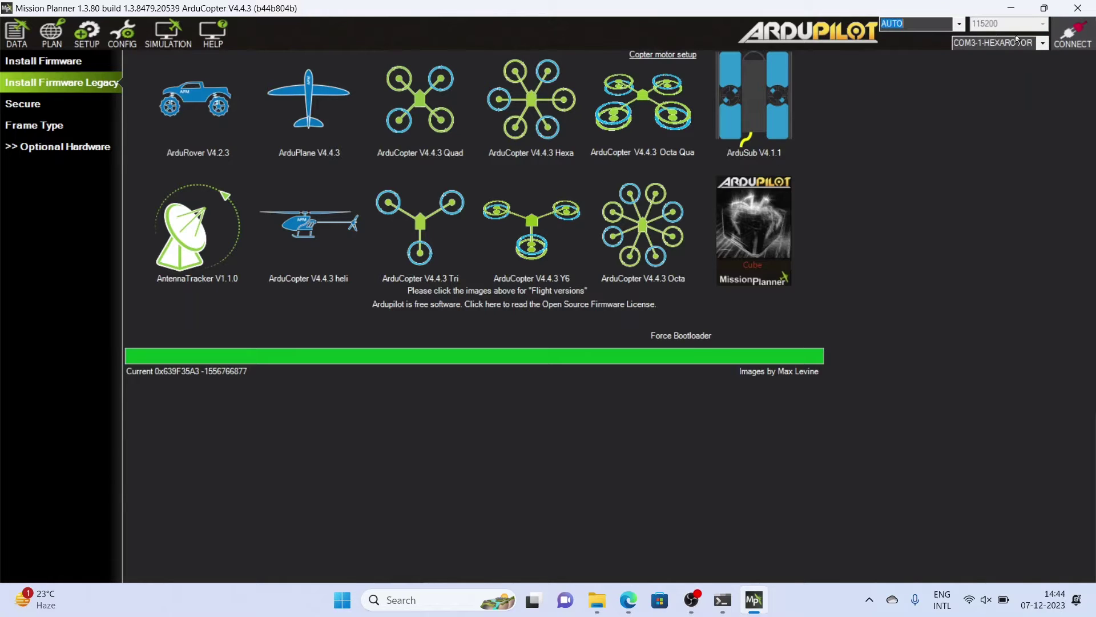
{"action": "left_click", "coordinate": [1071, 30]}
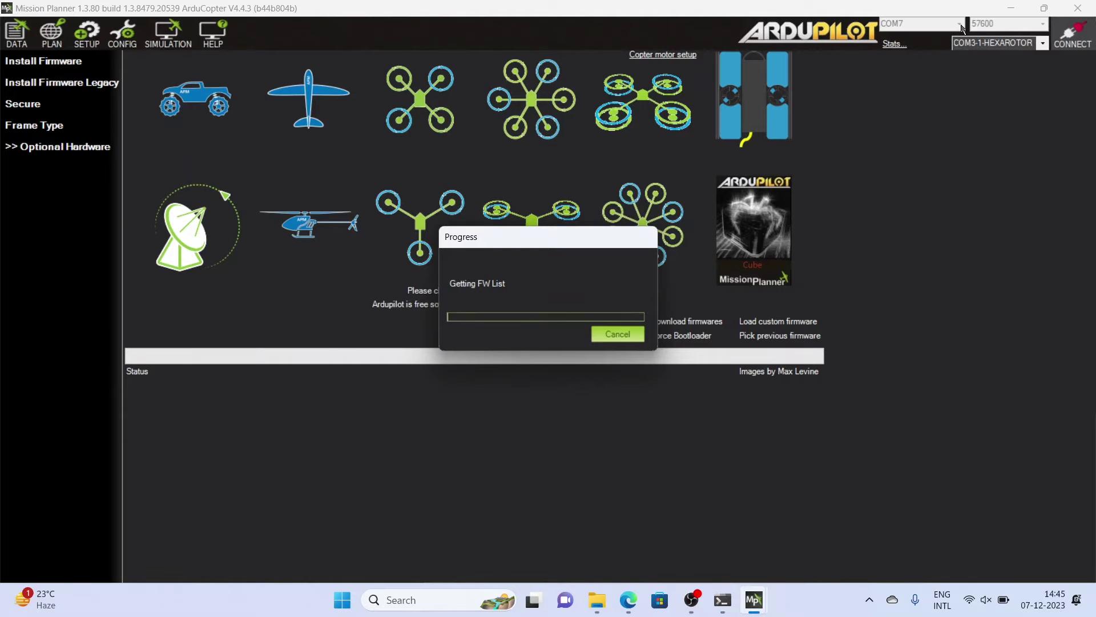
Show the Flight Data view with the hexarotor linked on COM7 at 57600 baud.
{"action": "left_click", "coordinate": [18, 35]}
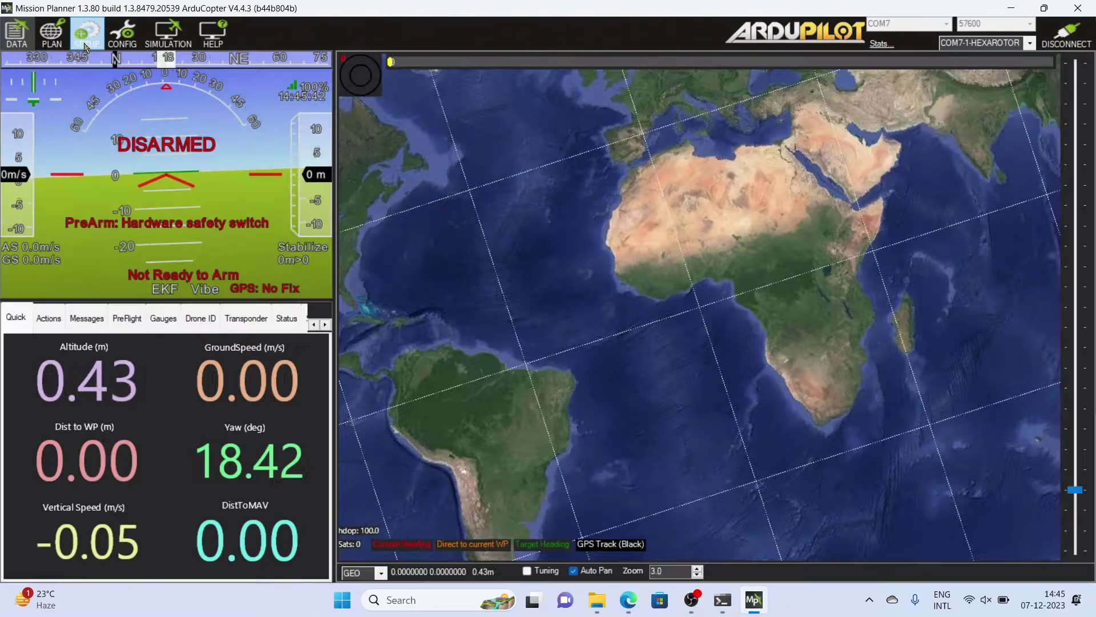
Confirm the Hexa X frame type, then start Calibrate Accel on the Accel Calibration page.
{"action": "left_click", "coordinate": [17, 34]}
{"action": "left_click", "coordinate": [87, 35]}
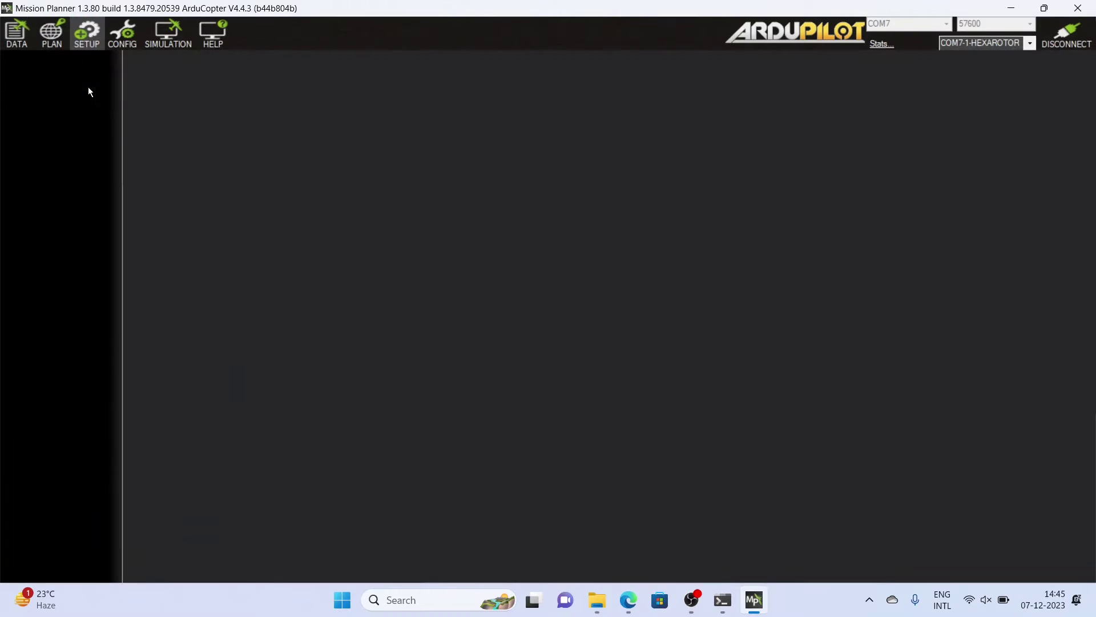
{"action": "left_click", "coordinate": [88, 85]}
{"action": "left_click", "coordinate": [87, 109]}
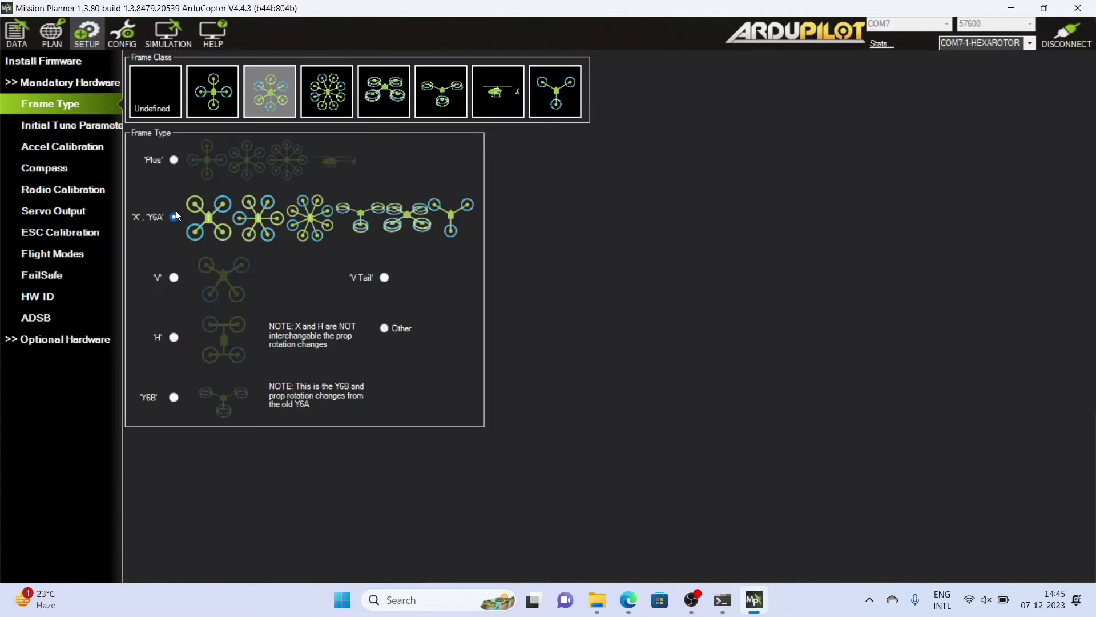
{"action": "left_click", "coordinate": [91, 145]}
{"action": "left_click", "coordinate": [313, 115]}
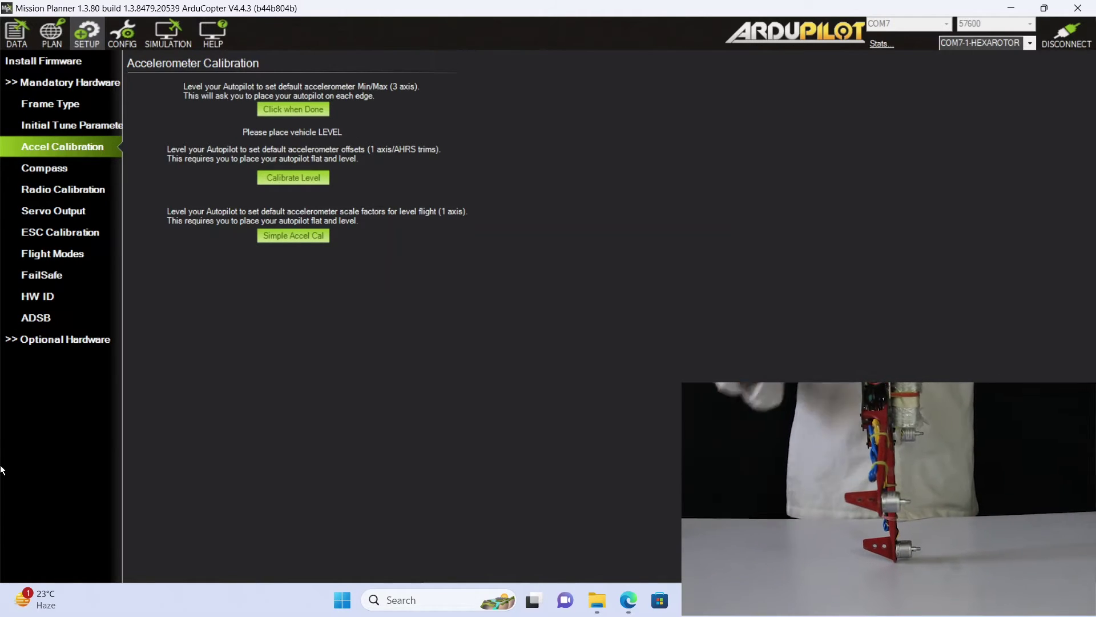
Confirm each accel position: level, left side, right side, nose down, nose up, then finish.
{"action": "left_click", "coordinate": [318, 112]}
{"action": "left_click", "coordinate": [318, 112]}
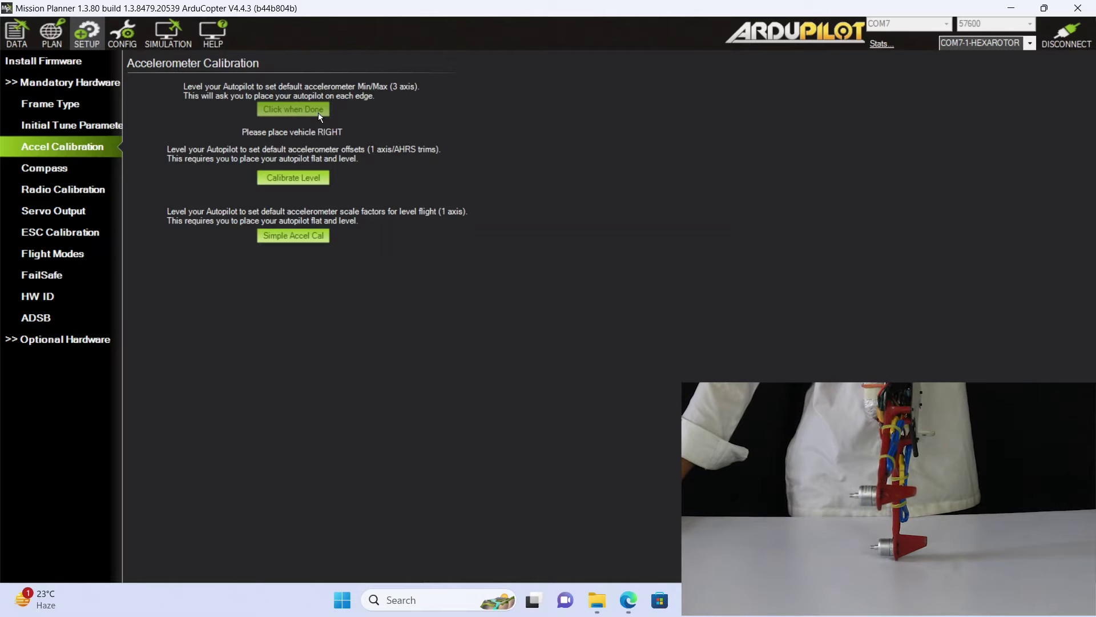
{"action": "left_click", "coordinate": [318, 113]}
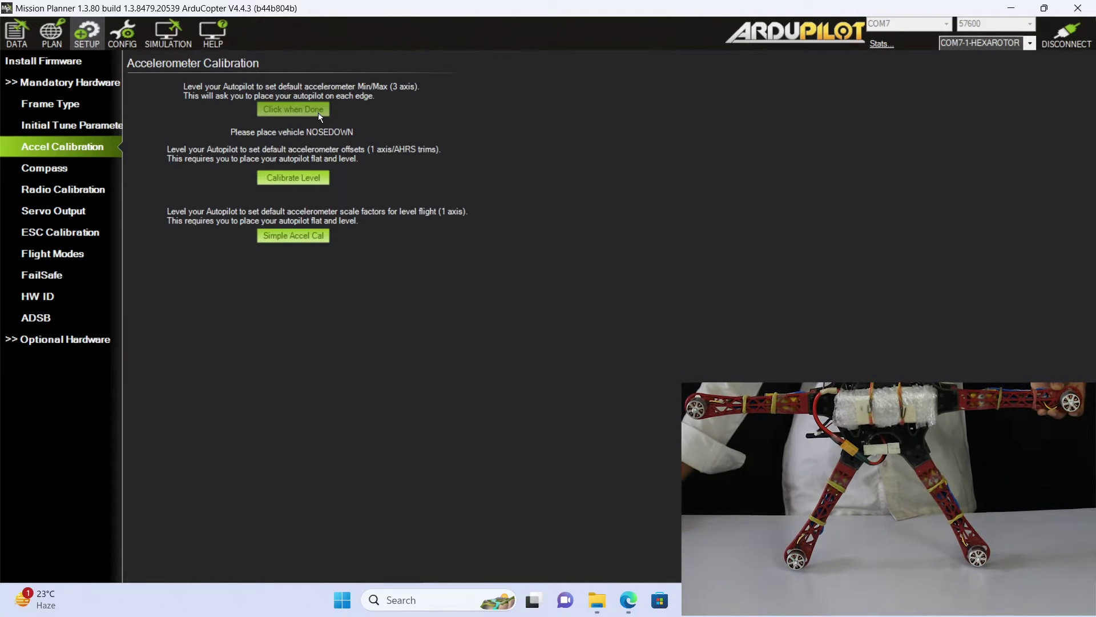
{"action": "left_click", "coordinate": [317, 112]}
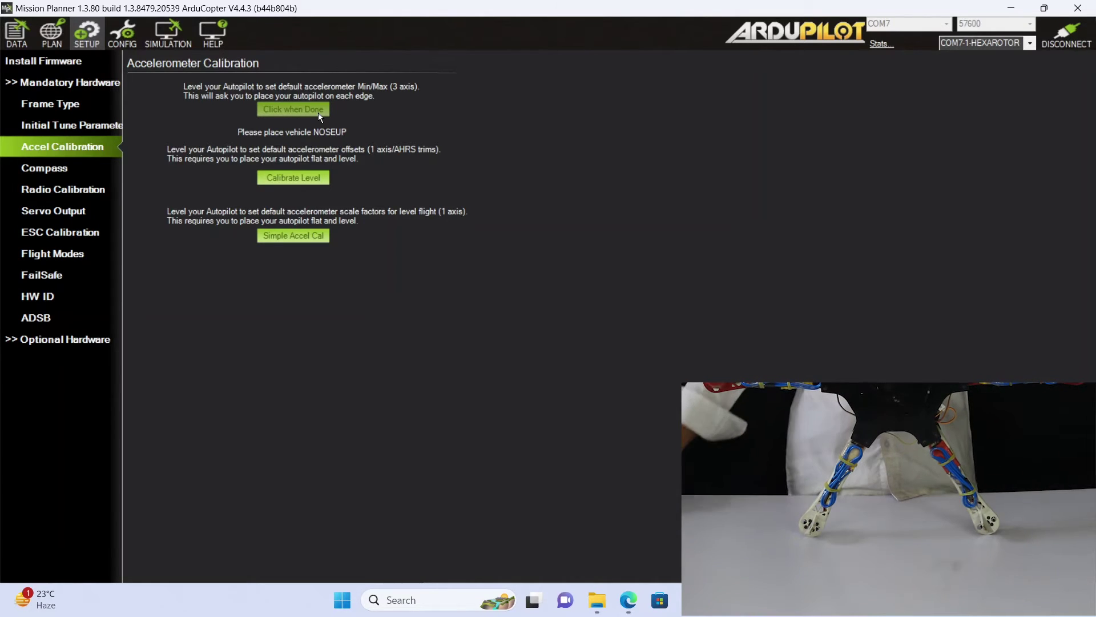
{"action": "left_click", "coordinate": [317, 111]}
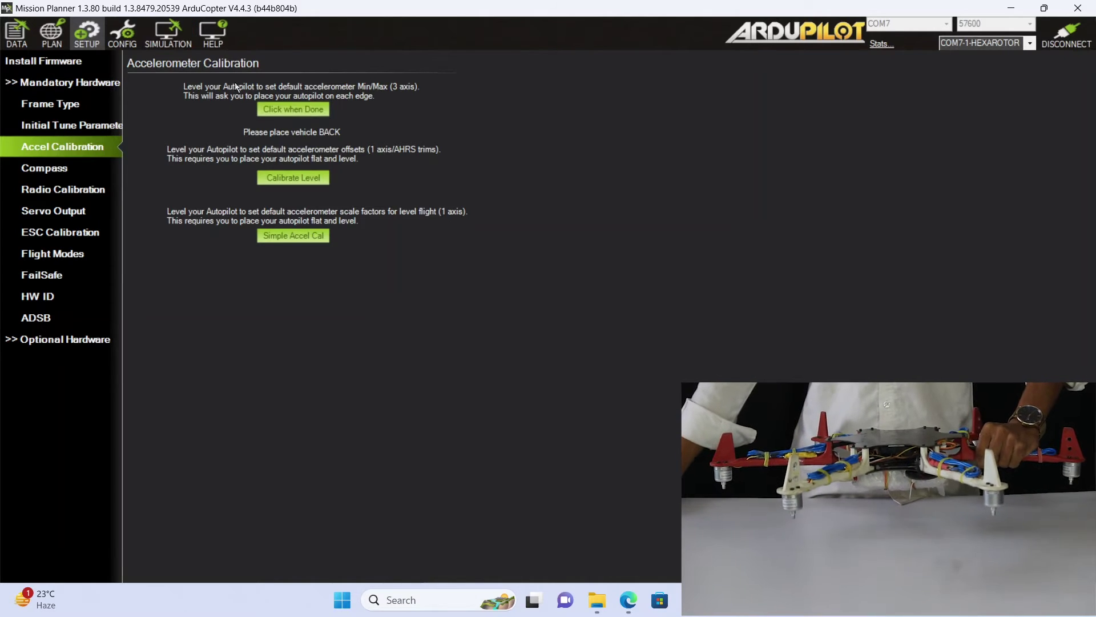
{"action": "left_click", "coordinate": [281, 104]}
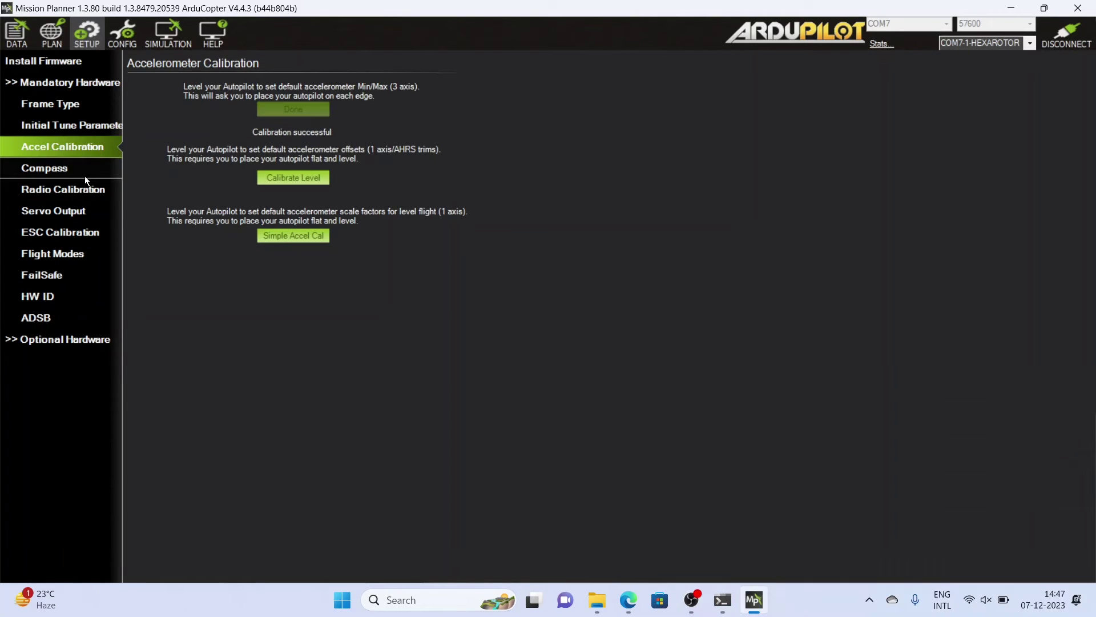
{"action": "left_click", "coordinate": [85, 174]}
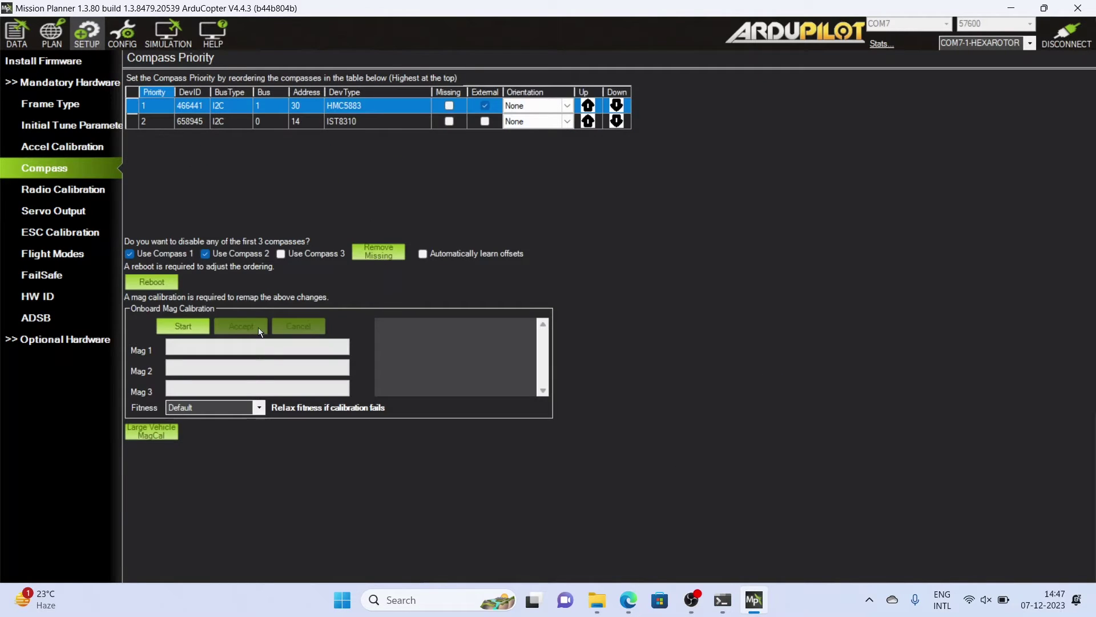
Run onboard calibration on both compasses to MAG_CAL_SUCCESS, then reboot the autopilot.
{"action": "left_click", "coordinate": [177, 321]}
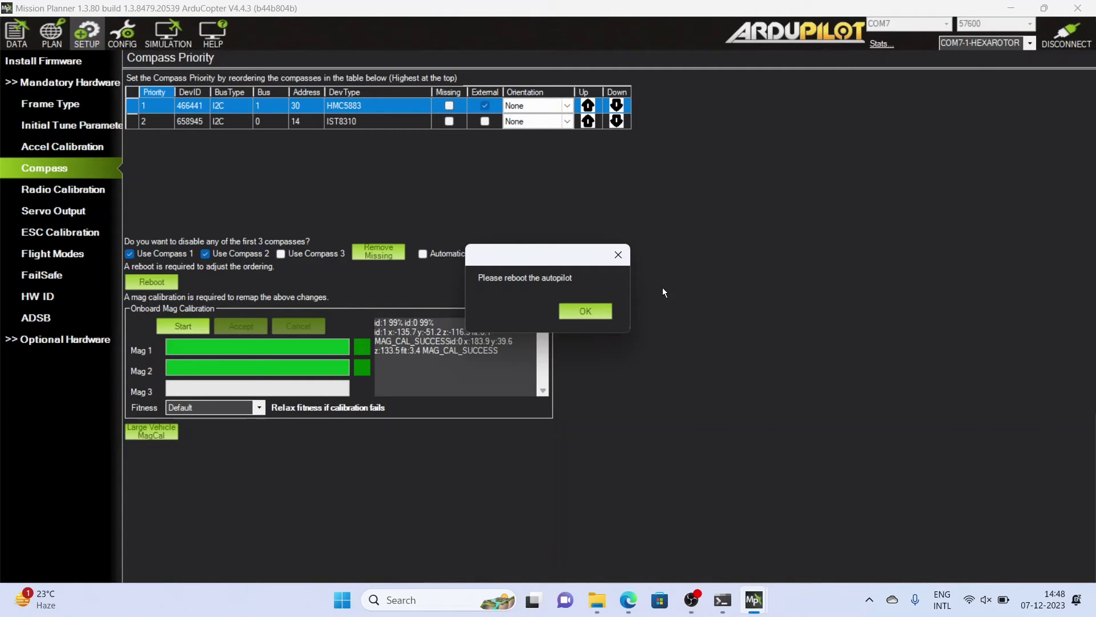
{"action": "left_click", "coordinate": [556, 313]}
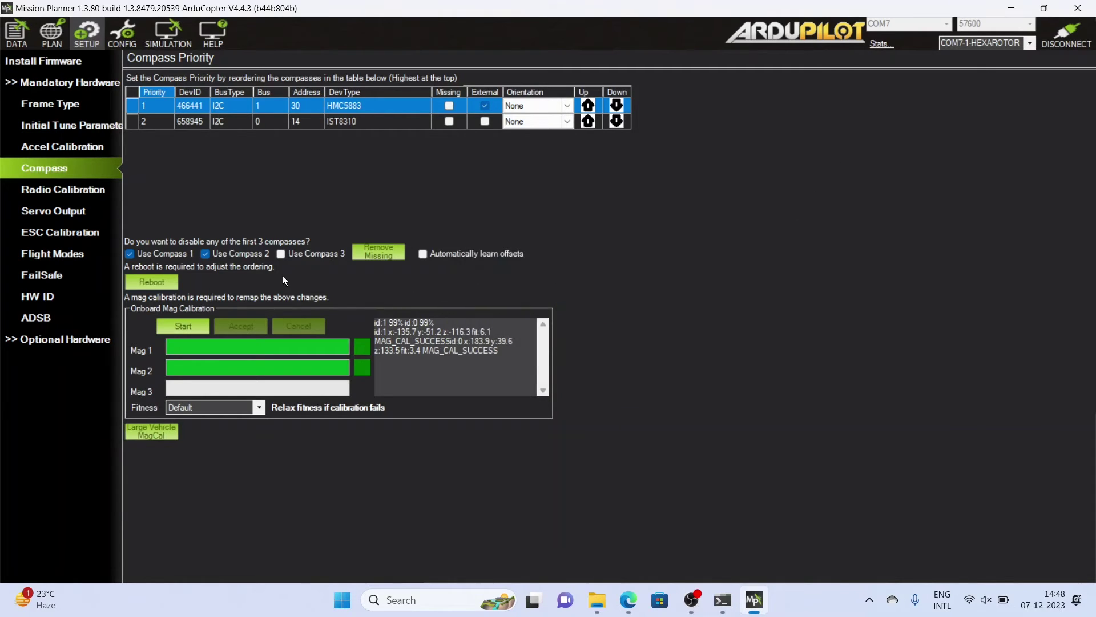
{"action": "left_click", "coordinate": [174, 283]}
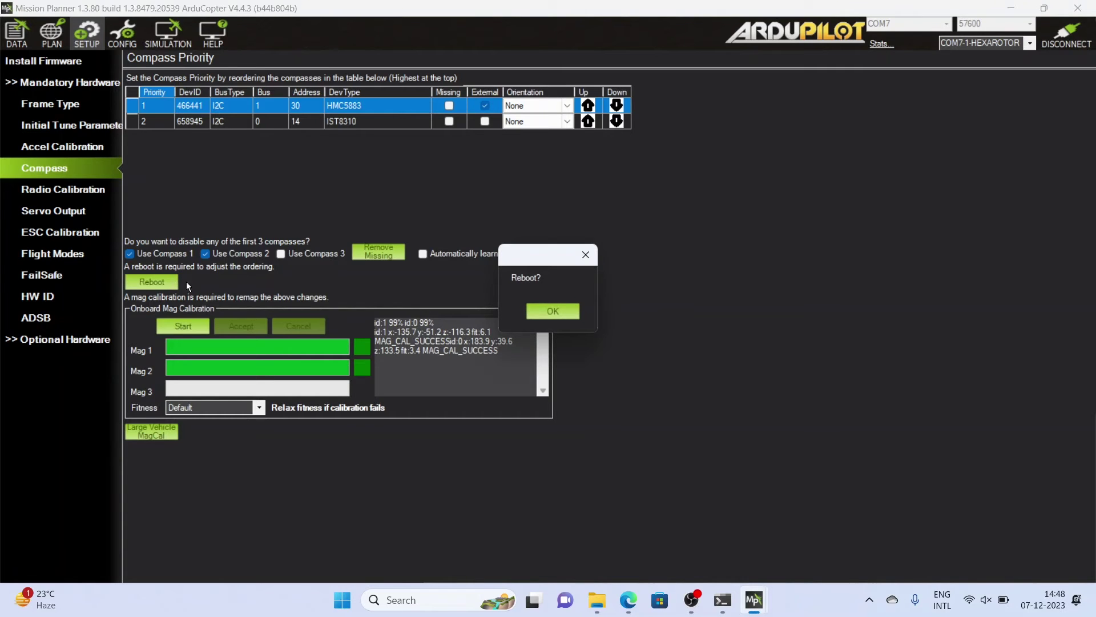
{"action": "left_click", "coordinate": [563, 314]}
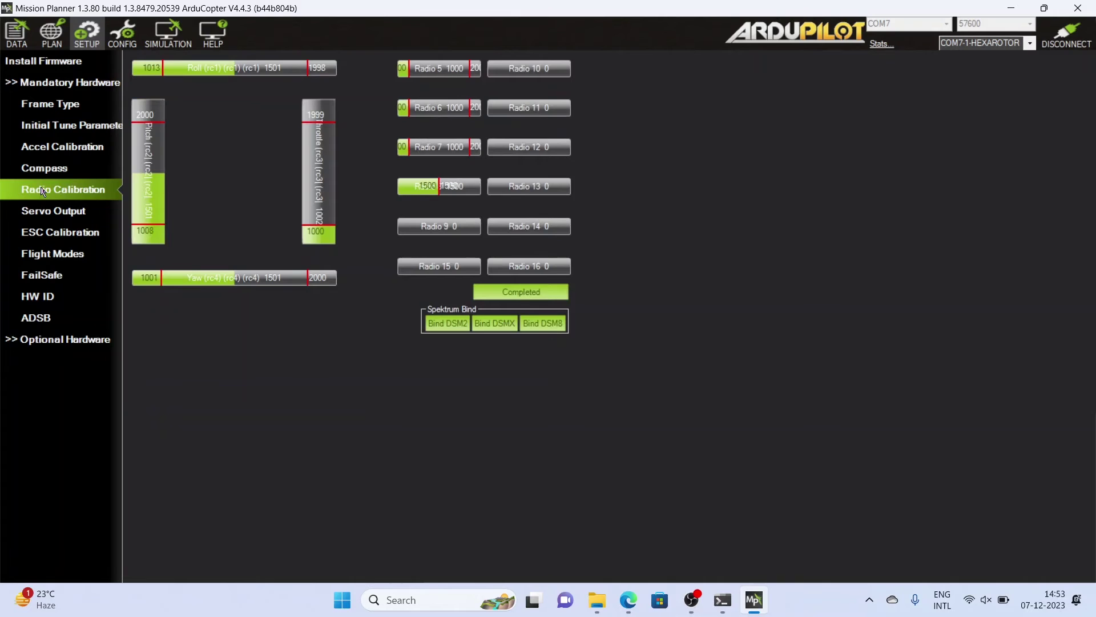
Capture stick and switch extremes so channels 1–7 span about 1000 to 2000.
{"action": "left_click", "coordinate": [481, 290]}
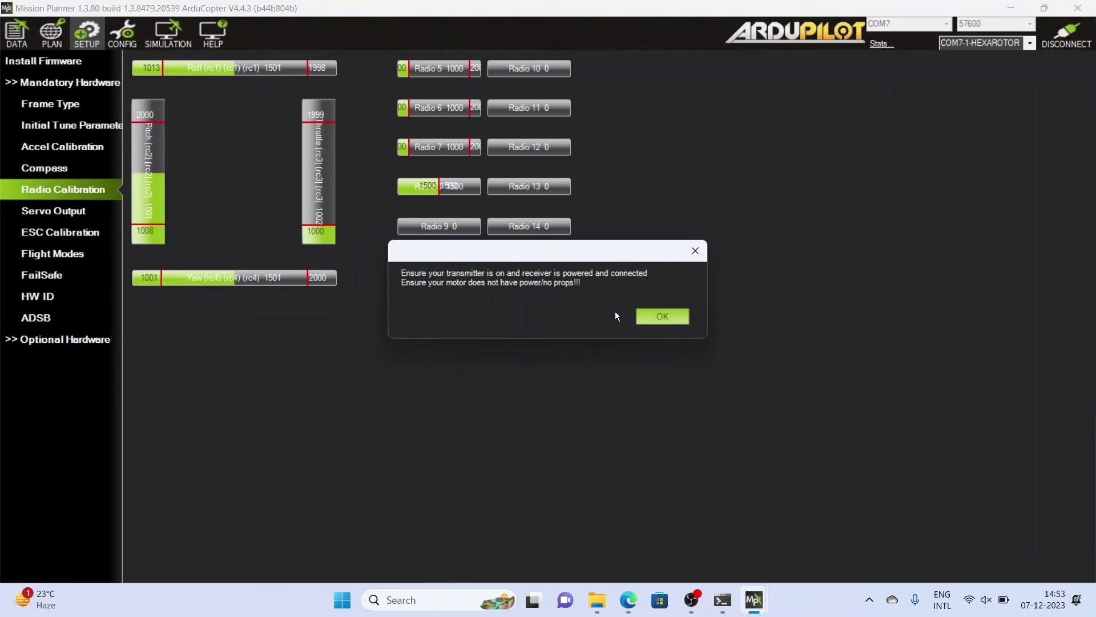
{"action": "left_click", "coordinate": [647, 318]}
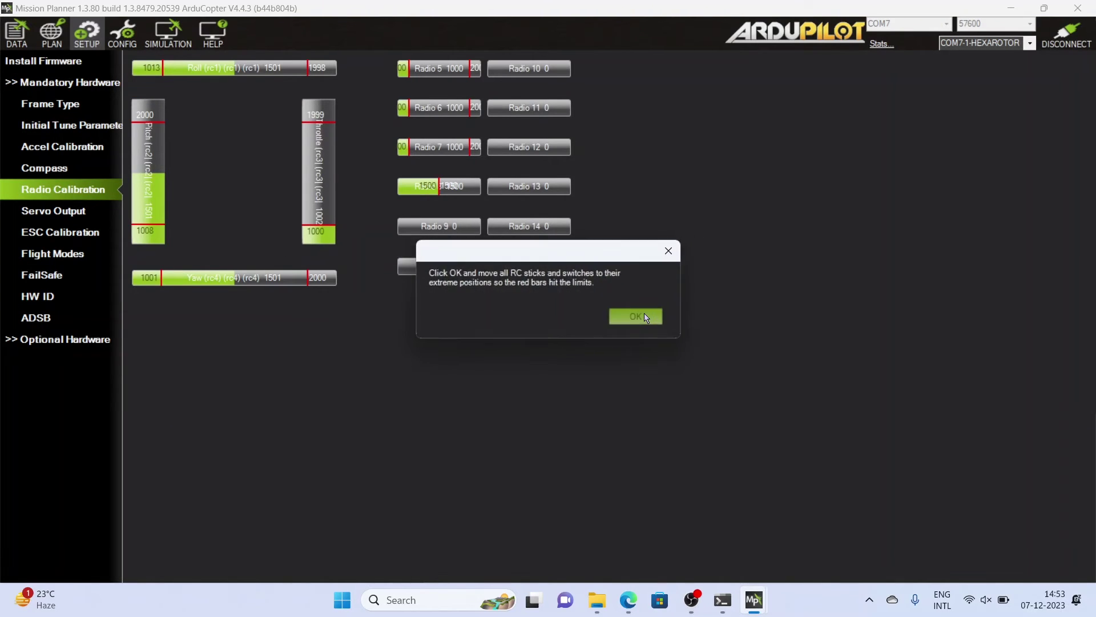
{"action": "left_click", "coordinate": [646, 318]}
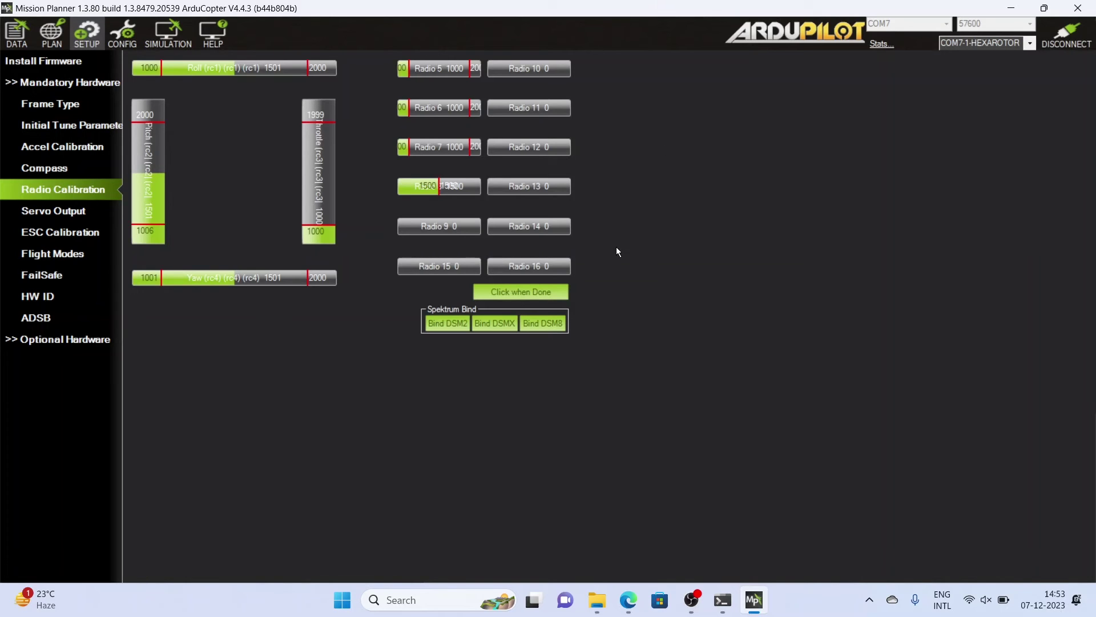
{"action": "left_click", "coordinate": [544, 290]}
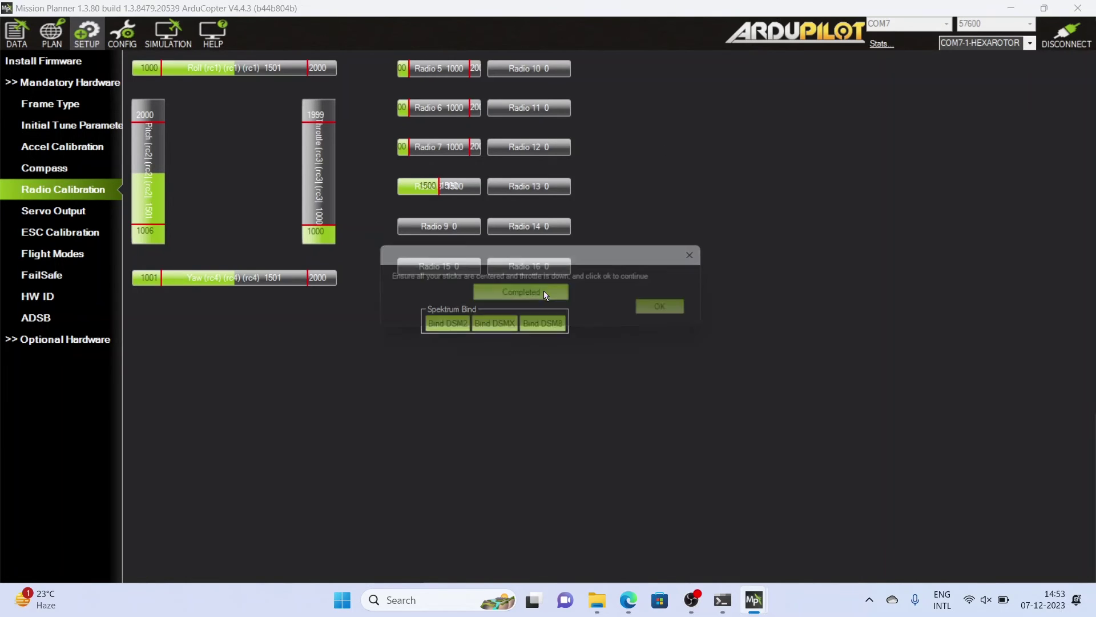
{"action": "left_click", "coordinate": [679, 311]}
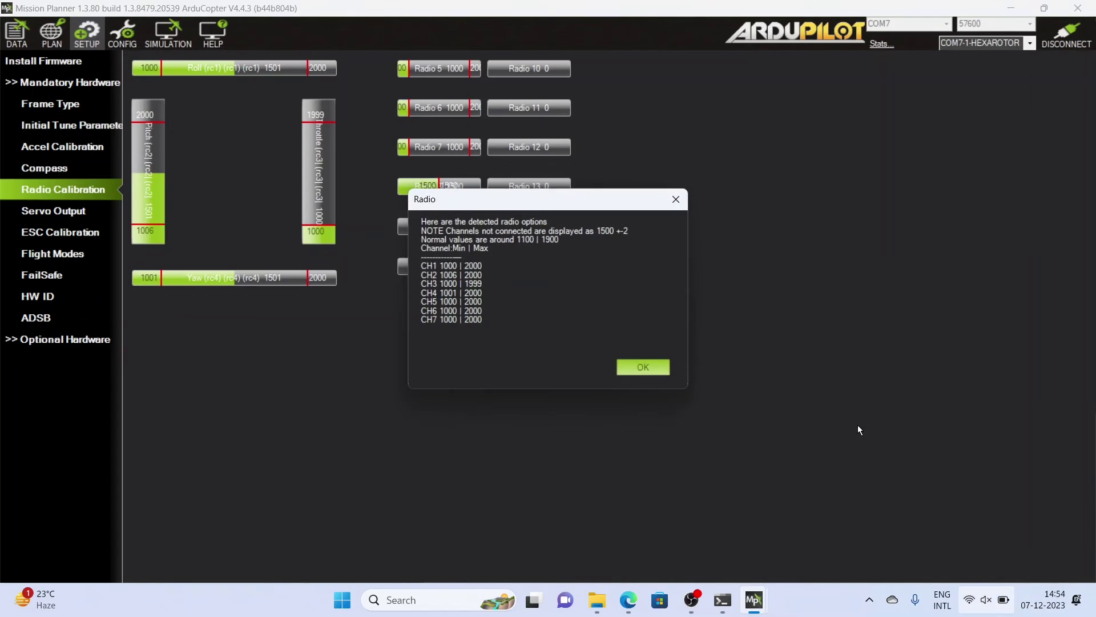
{"action": "left_click", "coordinate": [643, 367]}
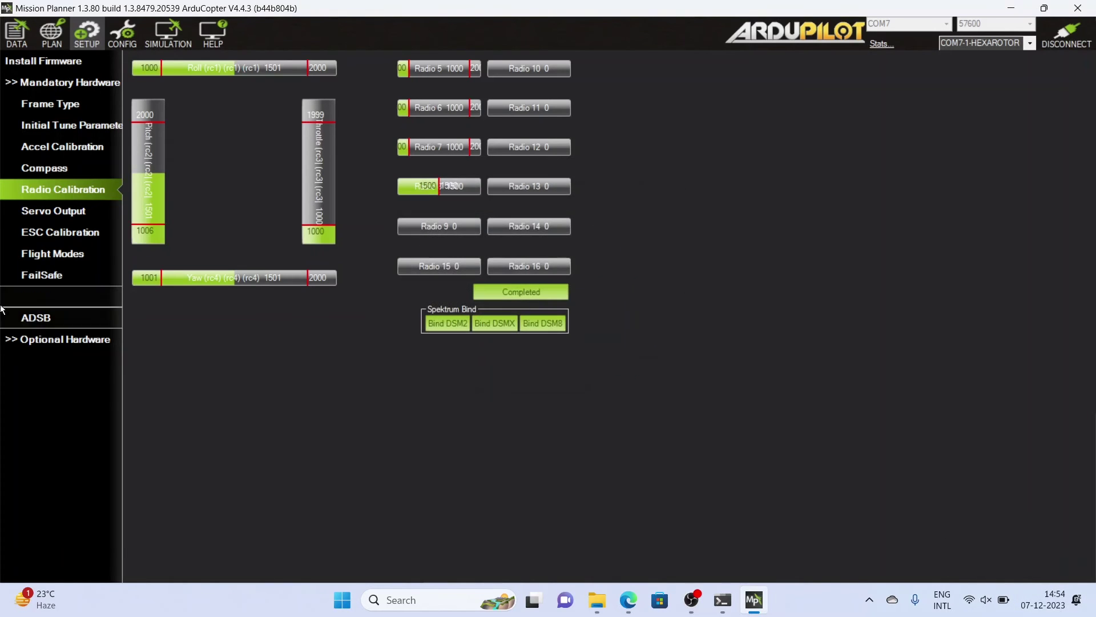
{"action": "left_click", "coordinate": [46, 255]}
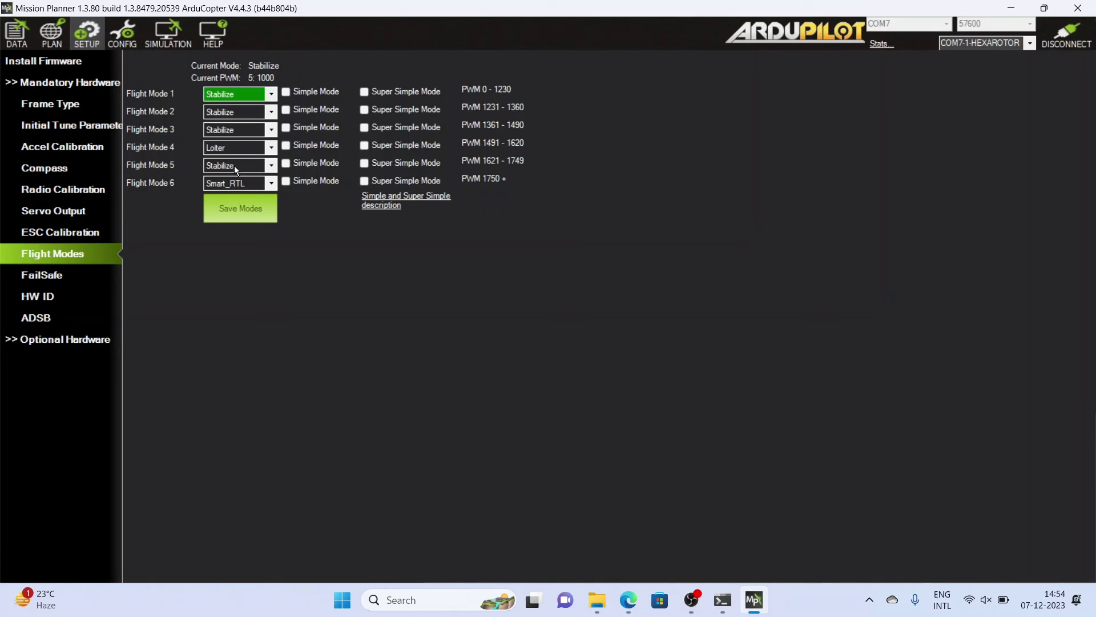
Save the six flight modes with Loiter on mode 4 and Smart_RTL on mode 6.
{"action": "left_click", "coordinate": [235, 194]}
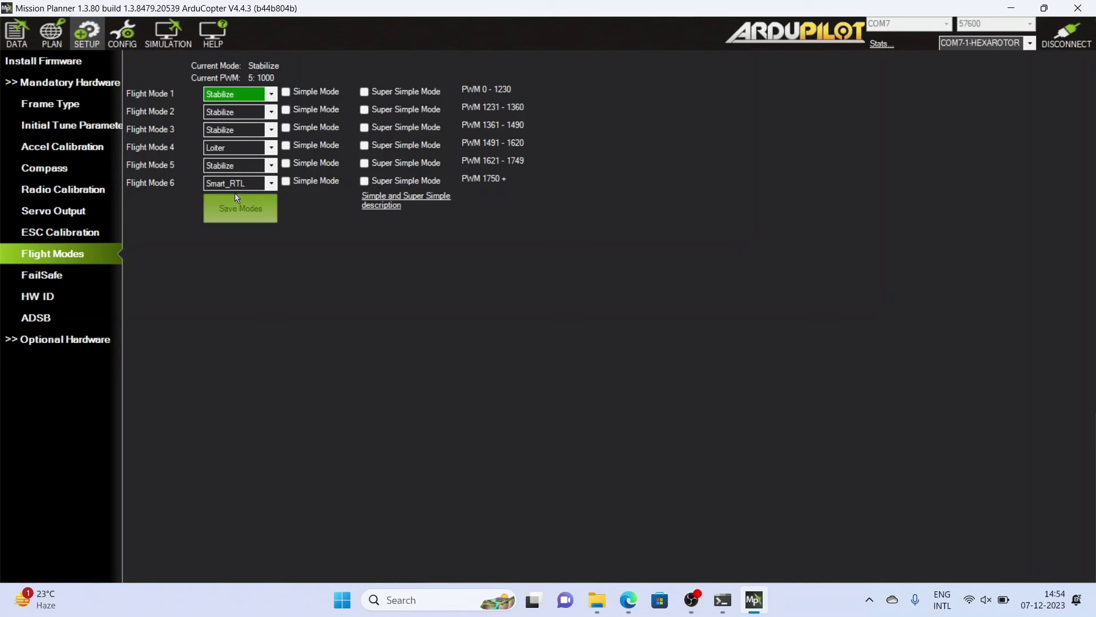
{"action": "left_click", "coordinate": [54, 280]}
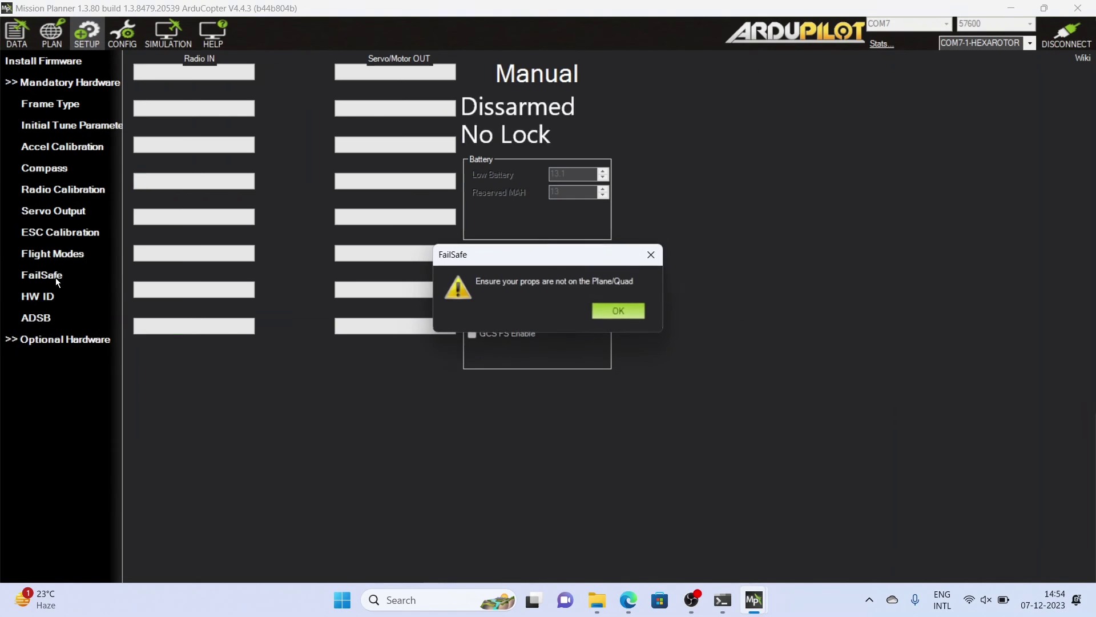
Leave radio failsafe at Enabled always Land, FS PWM 975, and return to Flight Data.
{"action": "left_click", "coordinate": [607, 312]}
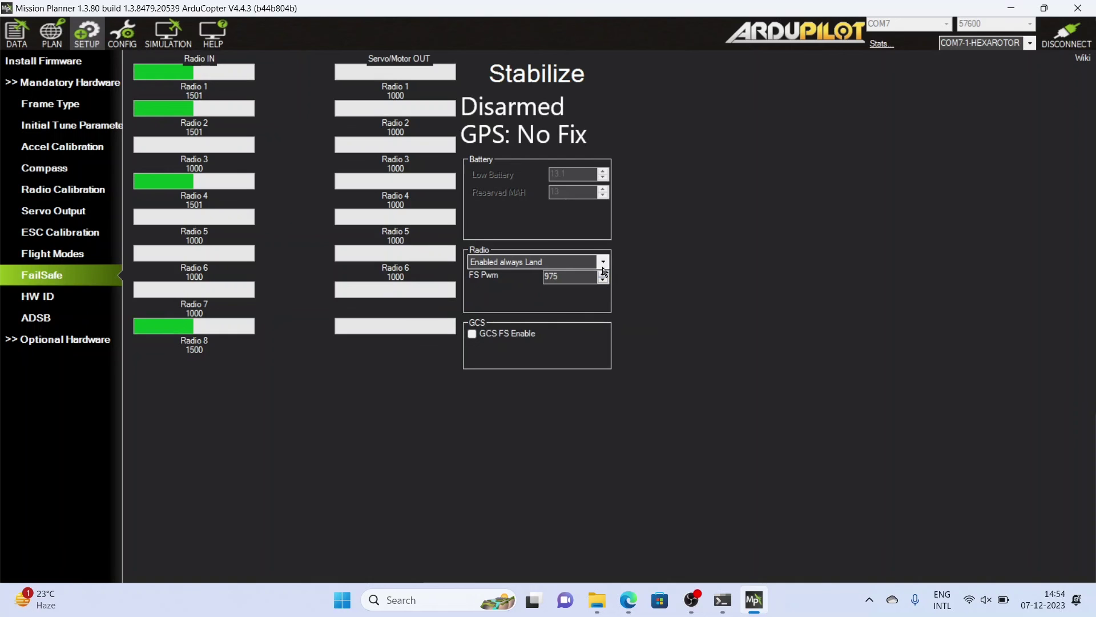
{"action": "left_click", "coordinate": [28, 29]}
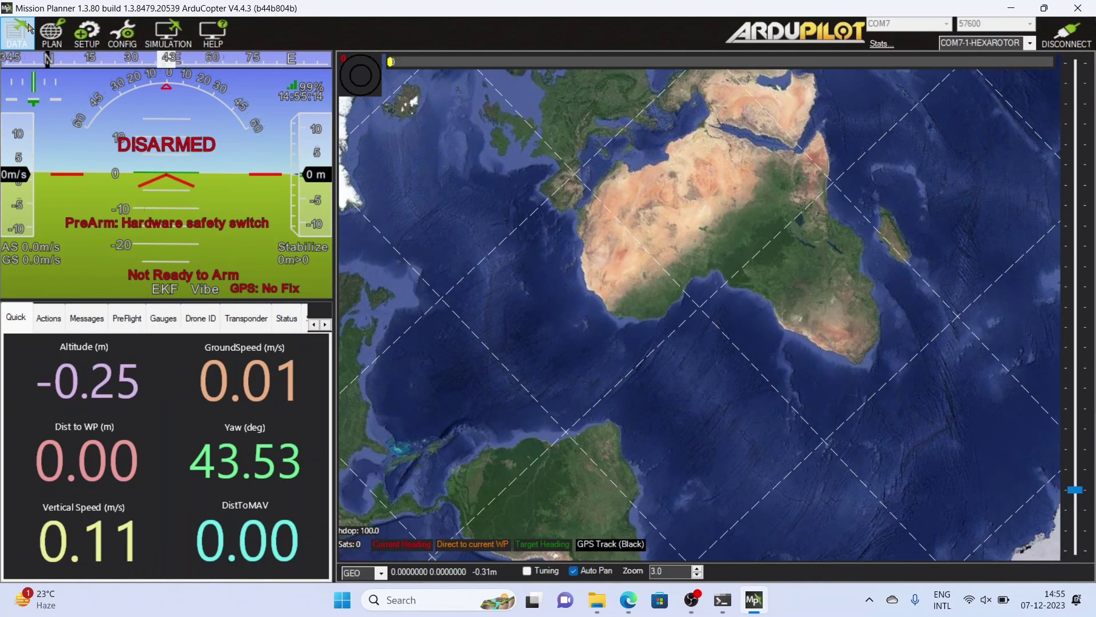